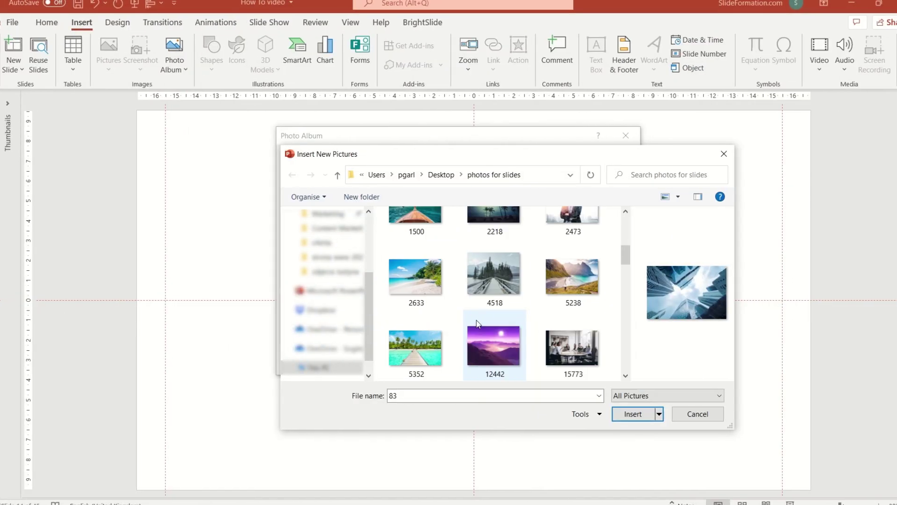
Add four more thumbnails to the selection and insert the chosen photos into the album.
{"action": "left_click", "coordinate": [415, 278], "text": "ctrl"}
{"action": "left_click", "coordinate": [572, 276], "text": "ctrl"}
{"action": "left_click", "coordinate": [494, 345], "text": "ctrl"}
{"action": "left_click", "coordinate": [572, 347], "text": "ctrl"}
{"action": "scroll", "coordinate": [545, 324], "scroll_direction": "up", "scroll_amount": 3}
{"action": "left_click", "coordinate": [632, 413]}
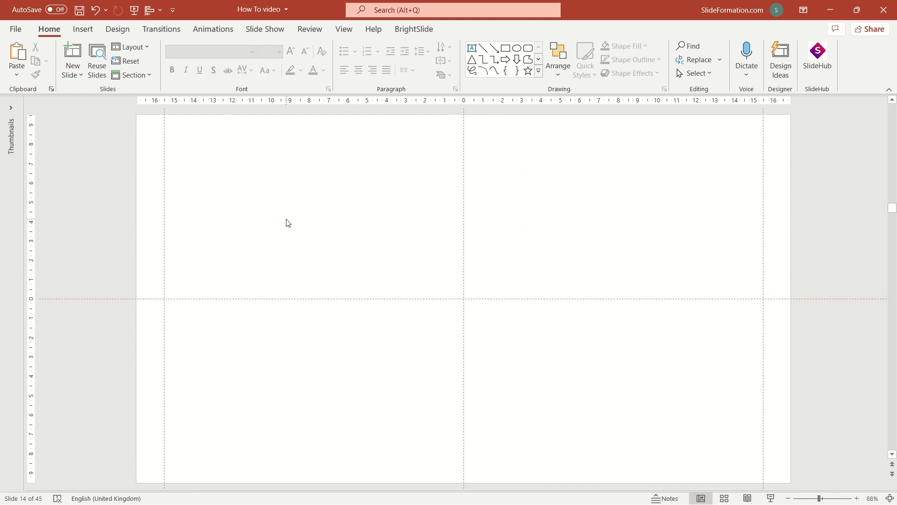
Start a New Photo Album from Insert > Photo Album.
{"action": "left_click", "coordinate": [77, 31]}
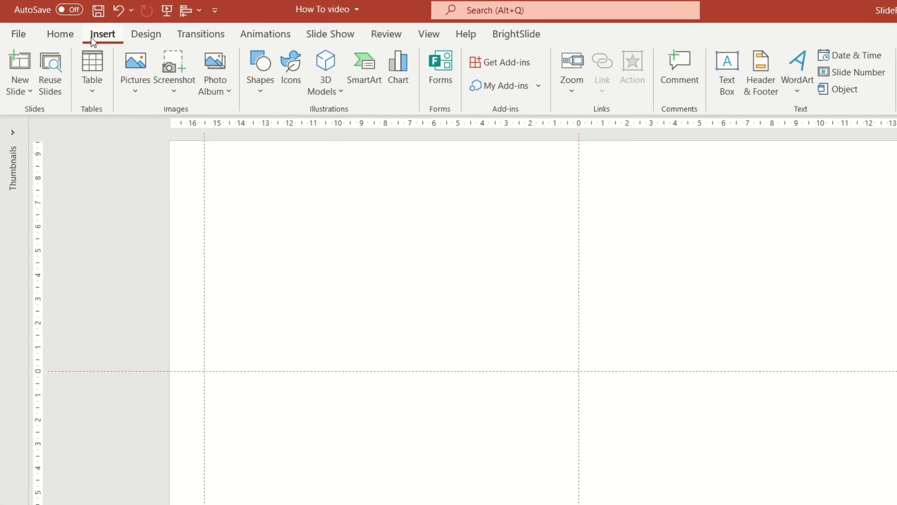
{"action": "left_click", "coordinate": [137, 93]}
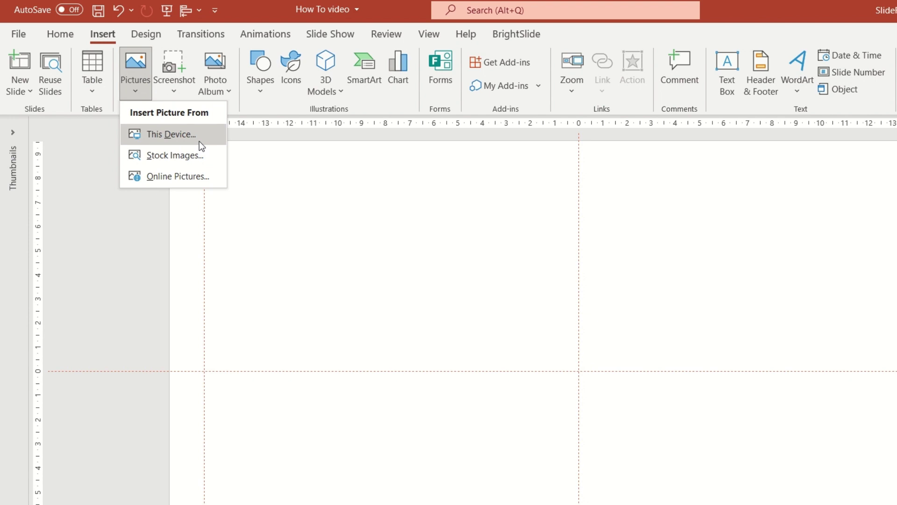
{"action": "left_click", "coordinate": [228, 94]}
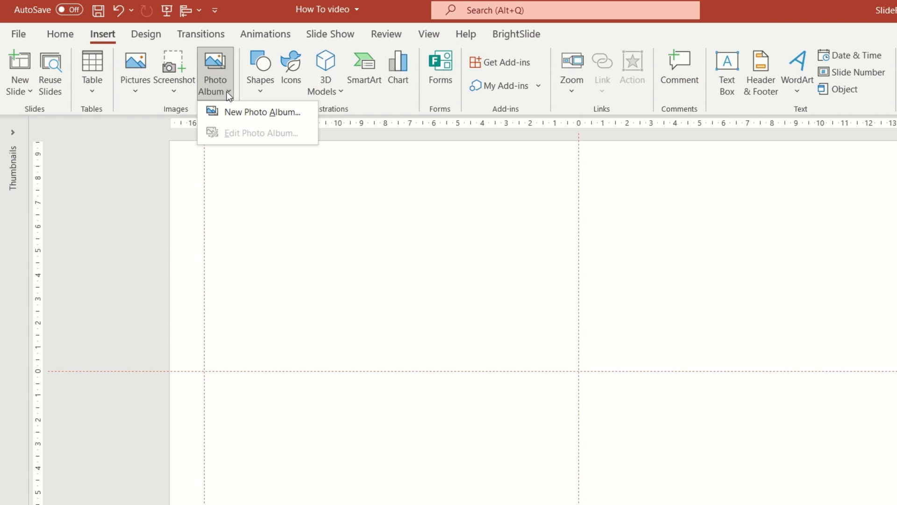
{"action": "left_click", "coordinate": [248, 114]}
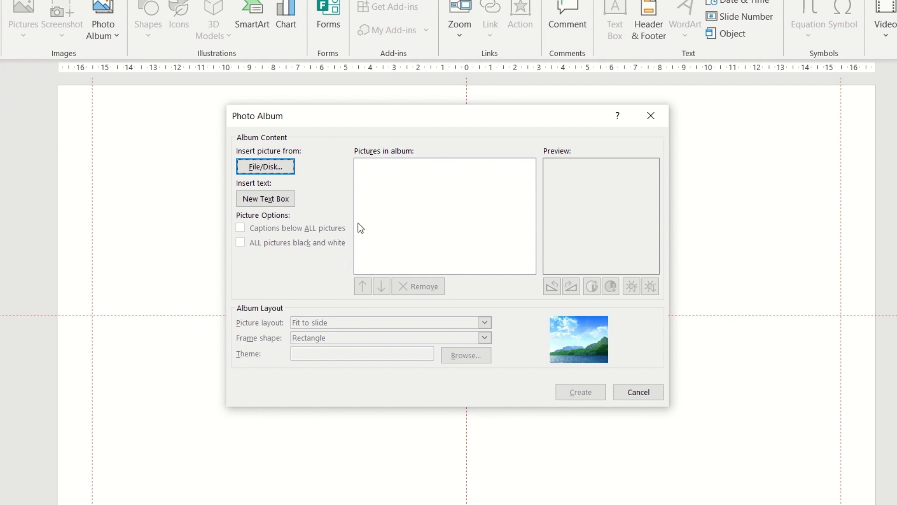
Select every photo in the folder via File/Disk and Ctrl+A, inserting 56 pictures into the album.
{"action": "left_click", "coordinate": [289, 167]}
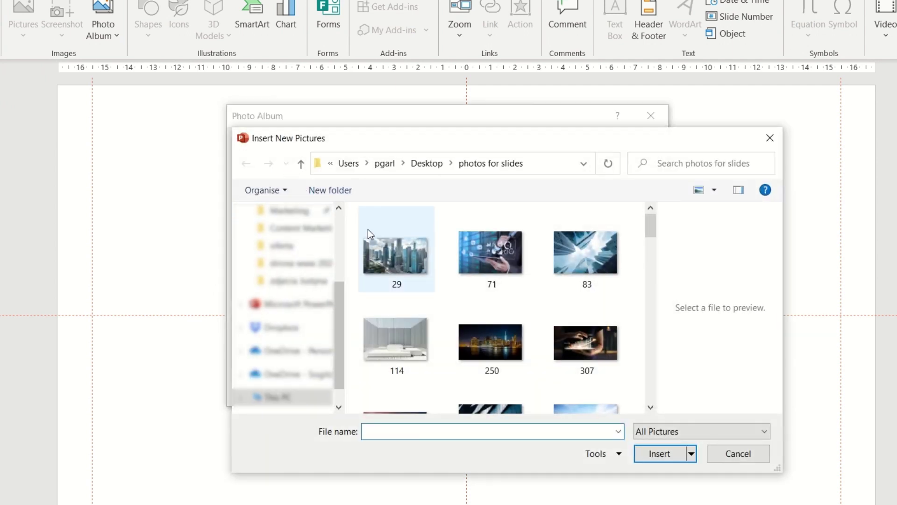
{"action": "left_click", "coordinate": [598, 255]}
{"action": "scroll", "coordinate": [492, 370], "scroll_direction": "down", "scroll_amount": 2}
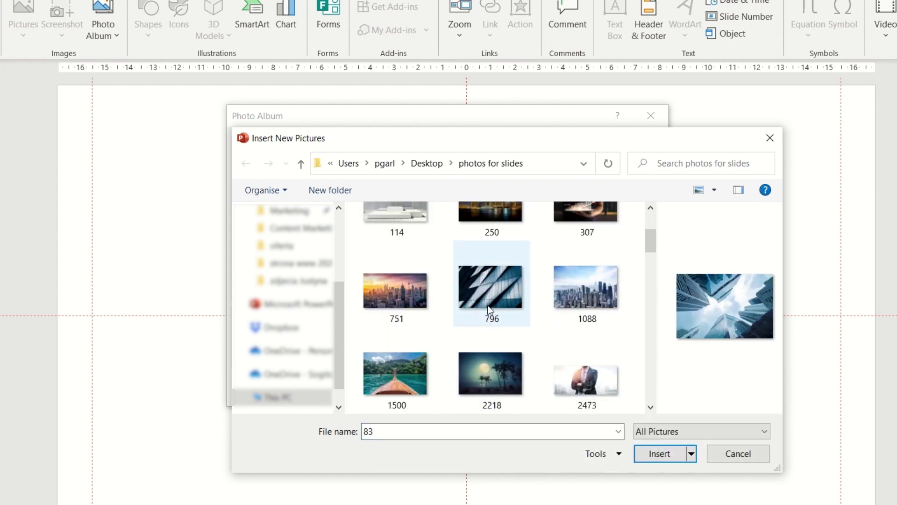
{"action": "scroll", "coordinate": [489, 310], "scroll_direction": "down", "scroll_amount": 2}
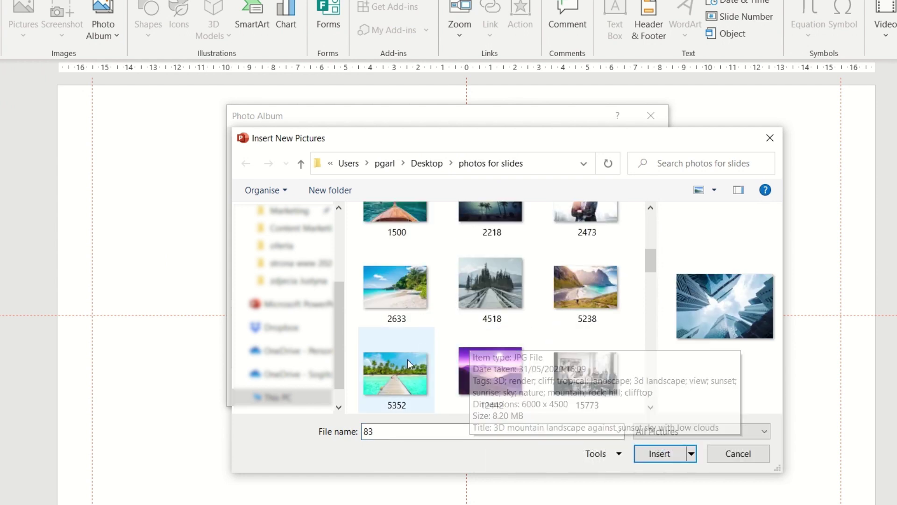
{"action": "left_click", "coordinate": [394, 287], "text": "ctrl"}
{"action": "left_click", "coordinate": [581, 287], "text": "ctrl"}
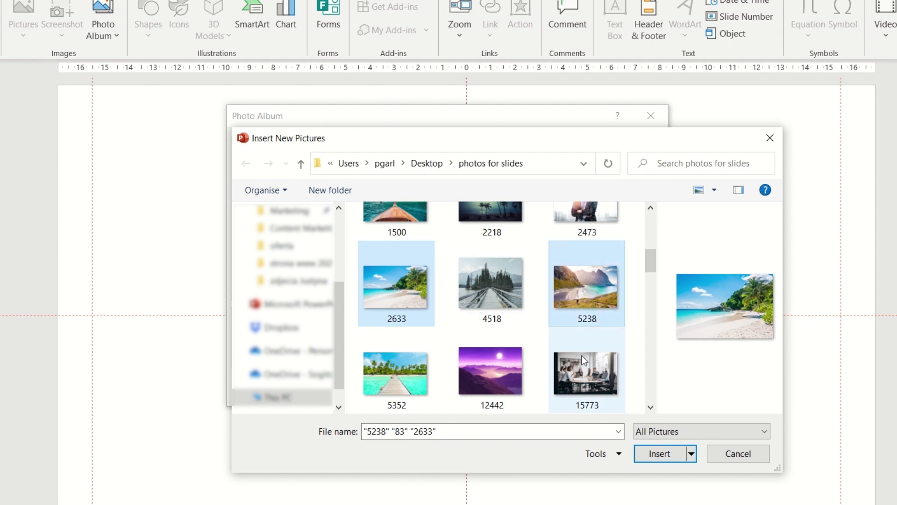
{"action": "left_click", "coordinate": [472, 371], "text": "ctrl"}
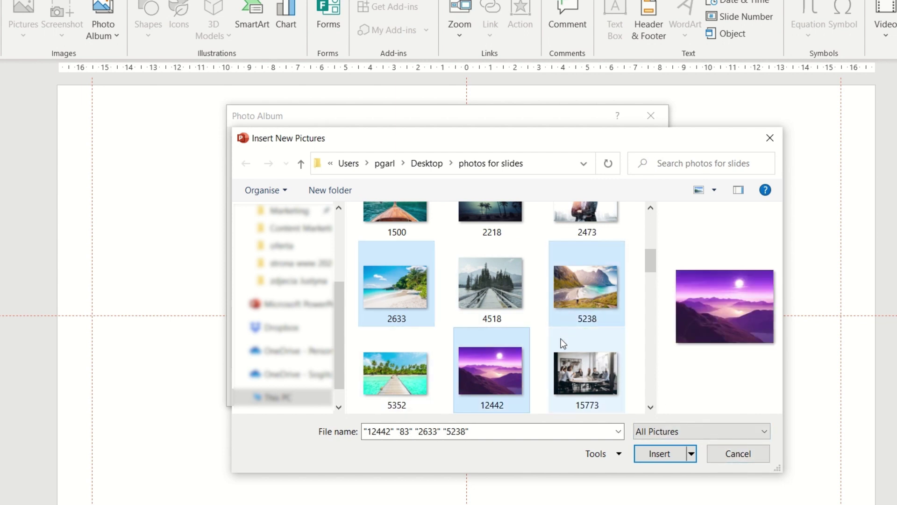
{"action": "key", "text": "ctrl+a"}
{"action": "scroll", "coordinate": [565, 338], "scroll_direction": "down", "scroll_amount": 5}
{"action": "scroll", "coordinate": [624, 319], "scroll_direction": "down", "scroll_amount": 2}
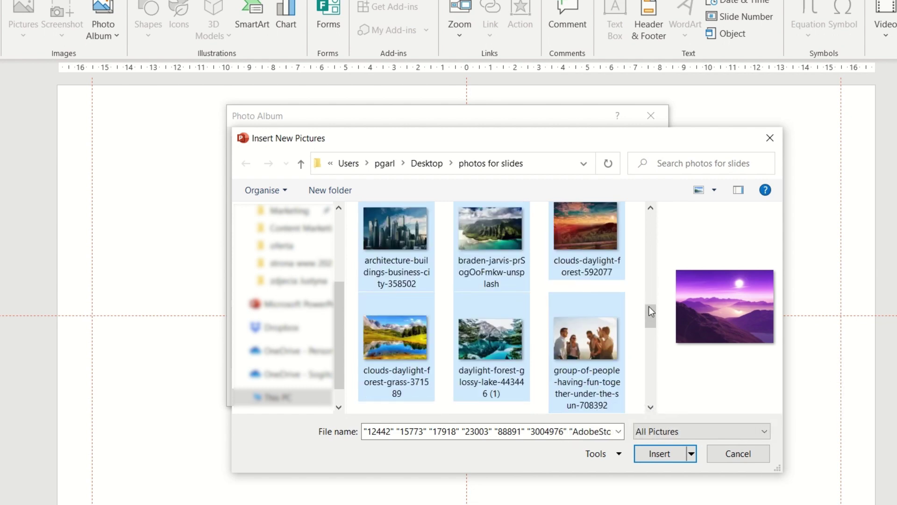
{"action": "mouse_move", "coordinate": [648, 306]}
{"action": "left_mouse_down"}
{"action": "mouse_move", "coordinate": [659, 398]}
{"action": "mouse_move", "coordinate": [648, 202]}
{"action": "left_mouse_up"}
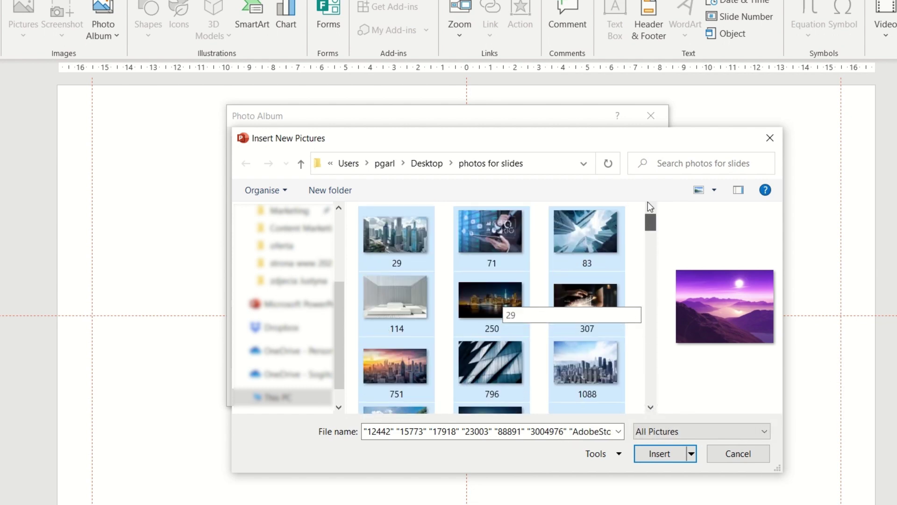
{"action": "left_click", "coordinate": [660, 454]}
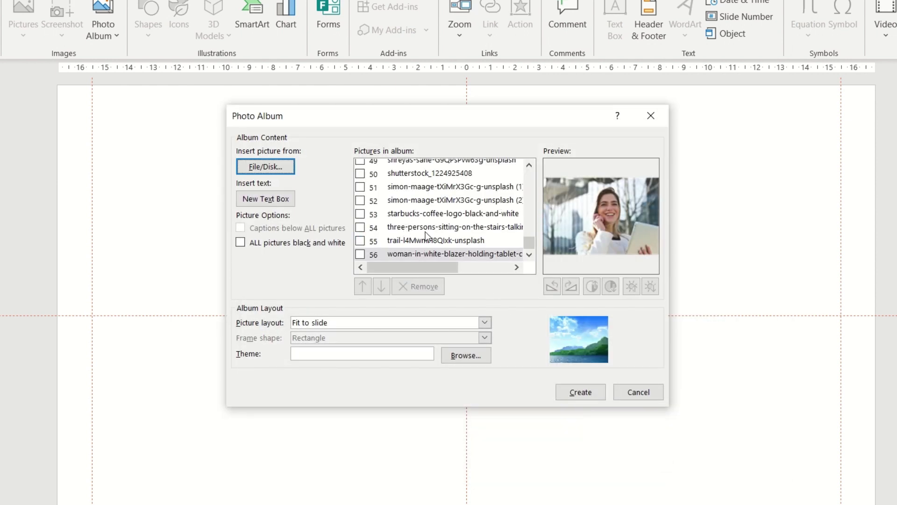
{"action": "left_click_drag", "start_coordinate": [526, 243], "coordinate": [536, 192]}
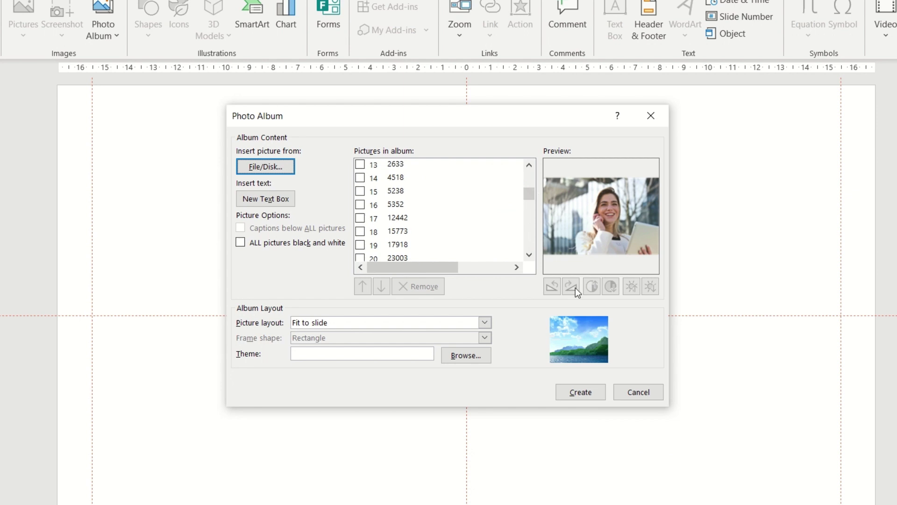
Try the 1 picture, 2 pictures and 4 pictures slide layouts.
{"action": "left_click", "coordinate": [486, 322]}
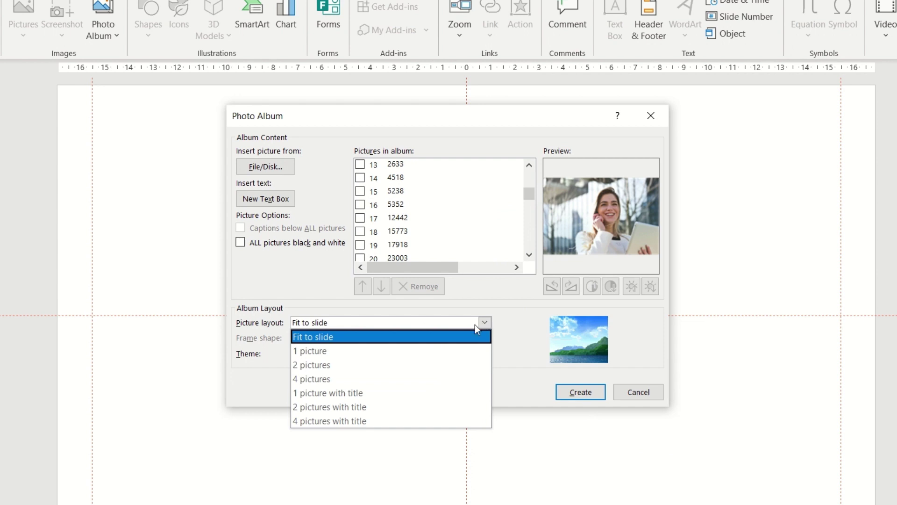
{"action": "left_click", "coordinate": [449, 354]}
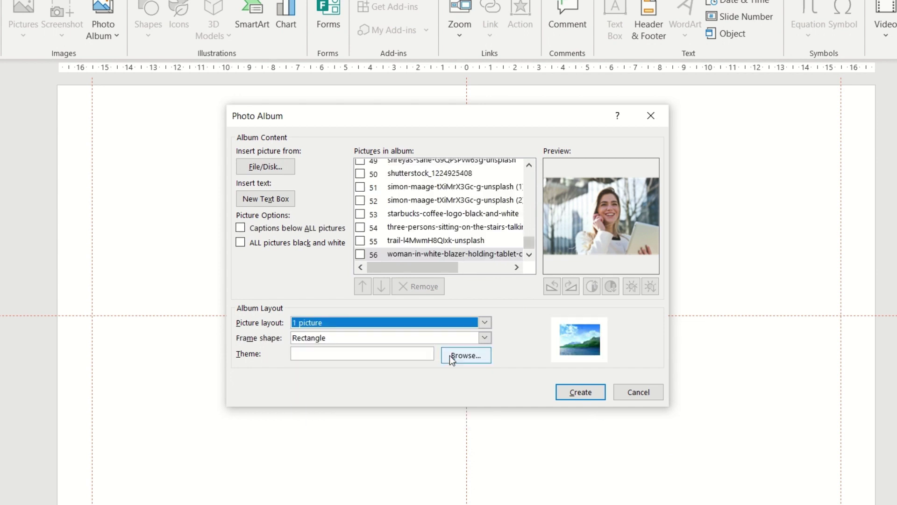
{"action": "left_click", "coordinate": [483, 322]}
{"action": "left_click", "coordinate": [329, 364]}
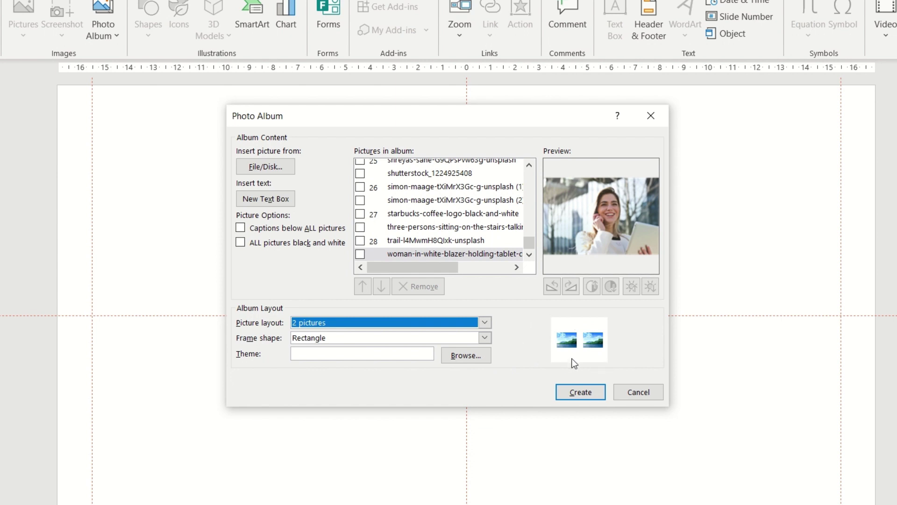
{"action": "left_click", "coordinate": [487, 326]}
{"action": "left_click", "coordinate": [454, 378]}
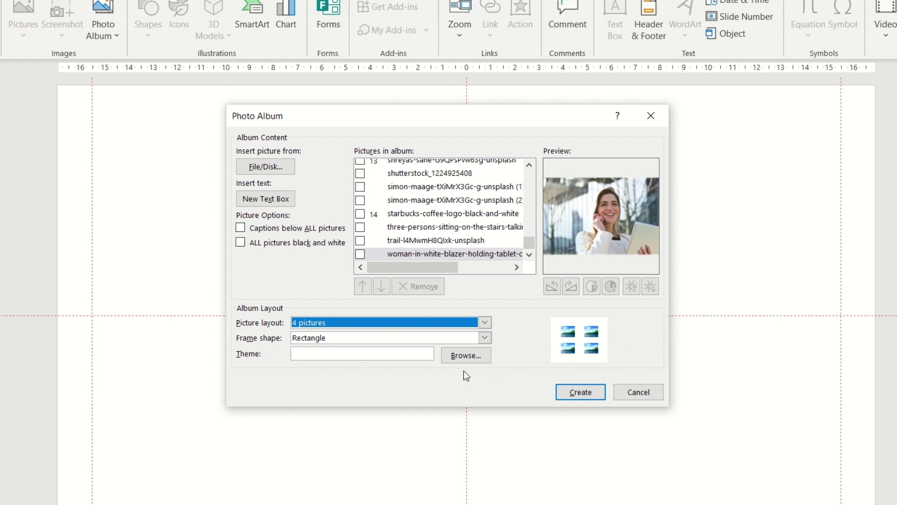
Try the titled layouts, then settle on 1 picture per slide.
{"action": "left_click", "coordinate": [484, 323]}
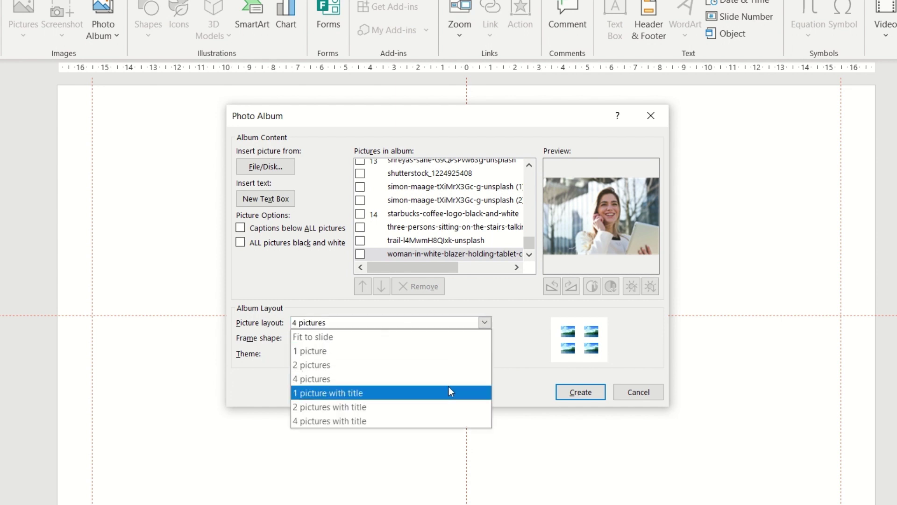
{"action": "left_click", "coordinate": [449, 391]}
{"action": "left_click", "coordinate": [484, 323]}
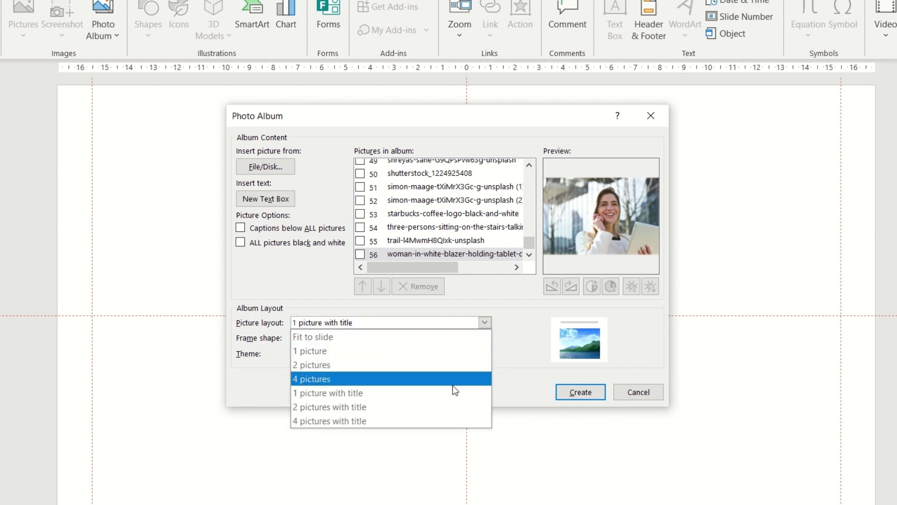
{"action": "left_click", "coordinate": [446, 401]}
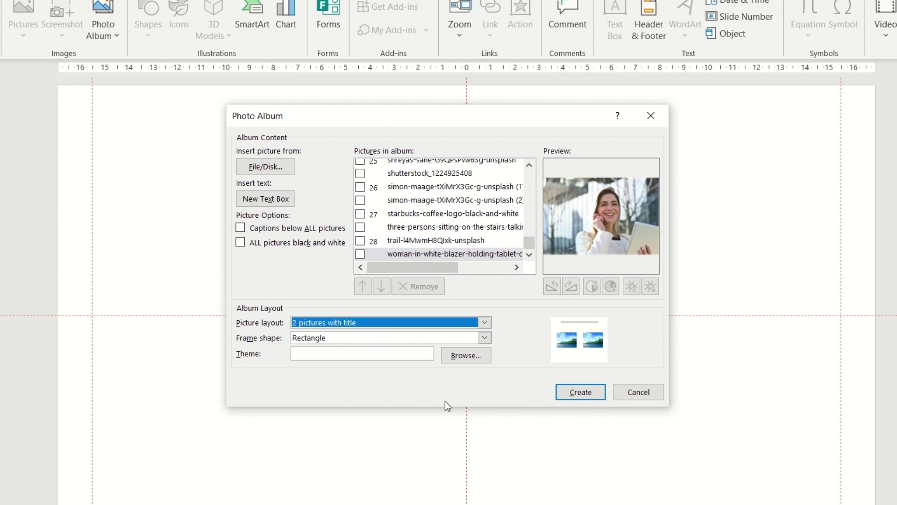
{"action": "left_click", "coordinate": [483, 323]}
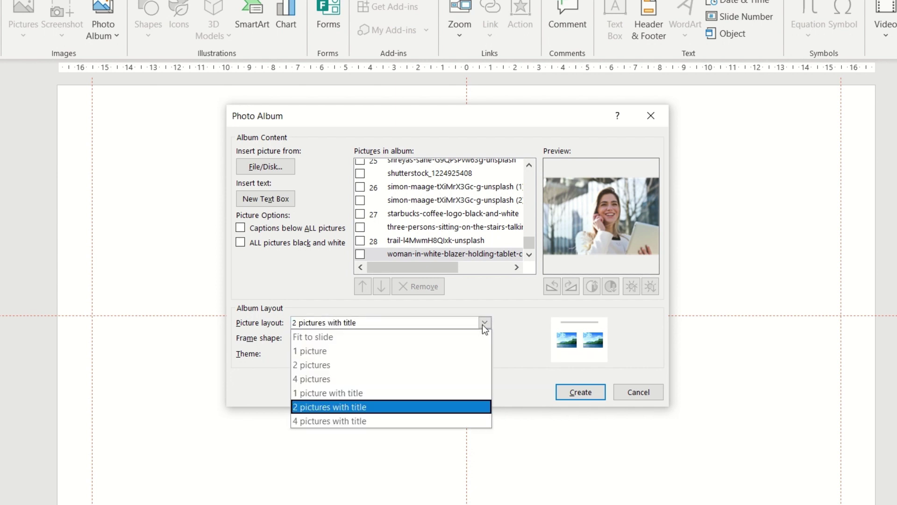
{"action": "left_click", "coordinate": [461, 351]}
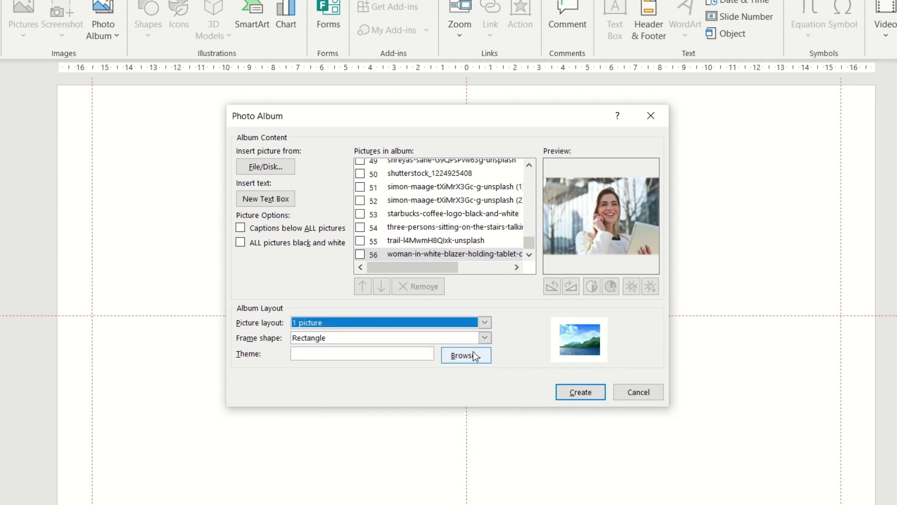
Try rounded, black-border and soft-edge frames, then return to Rectangle.
{"action": "left_click", "coordinate": [484, 337]}
{"action": "left_click", "coordinate": [454, 368]}
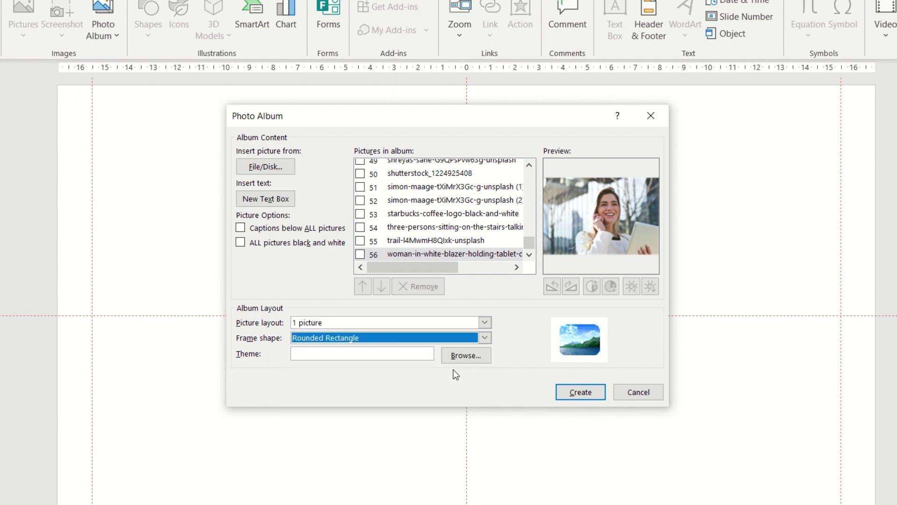
{"action": "left_click", "coordinate": [483, 337]}
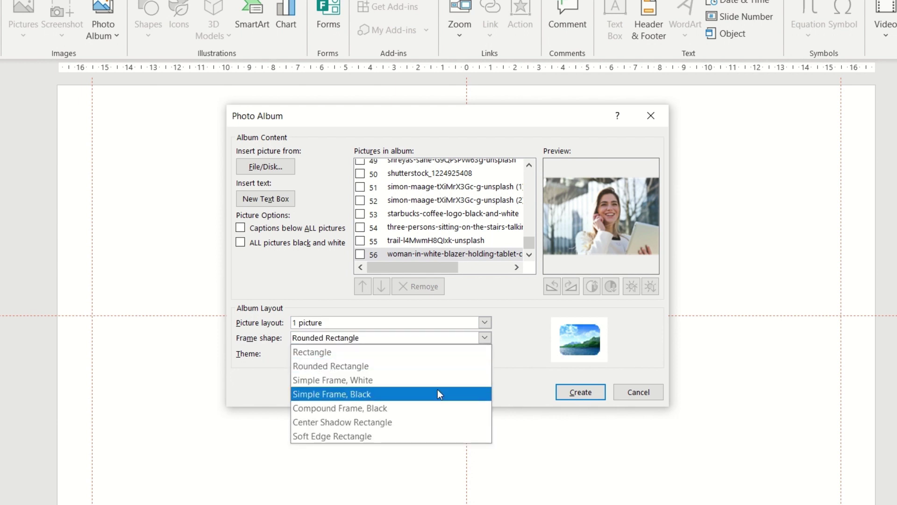
{"action": "left_click", "coordinate": [438, 394]}
{"action": "left_click", "coordinate": [481, 340]}
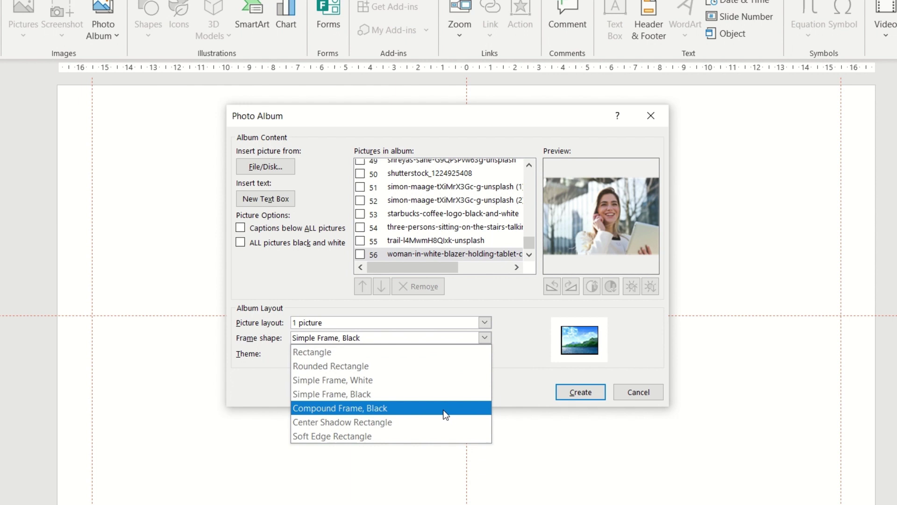
{"action": "left_click", "coordinate": [449, 436]}
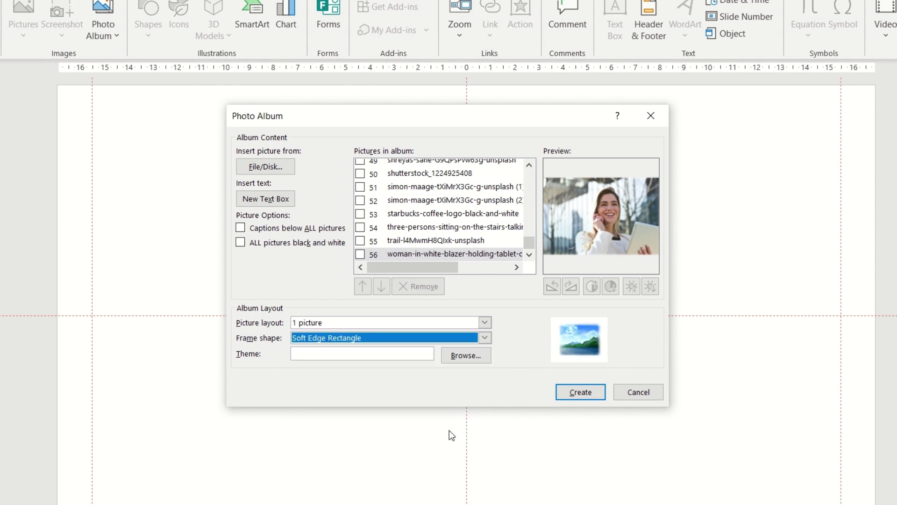
{"action": "left_click", "coordinate": [483, 339]}
{"action": "left_click", "coordinate": [449, 355]}
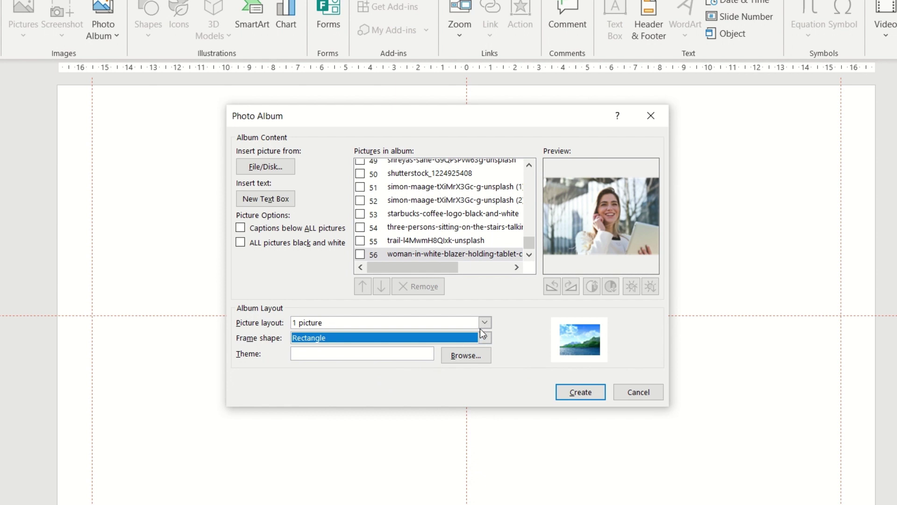
Set the picture layout to Fit to slide.
{"action": "left_click", "coordinate": [481, 327]}
{"action": "left_click", "coordinate": [464, 338]}
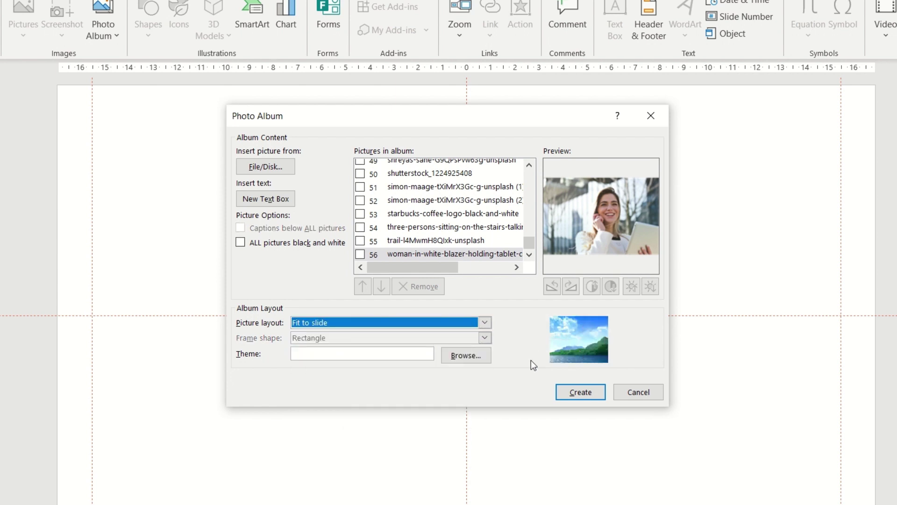
Create the 57-slide album and browse its first photo slides.
{"action": "left_click", "coordinate": [575, 394]}
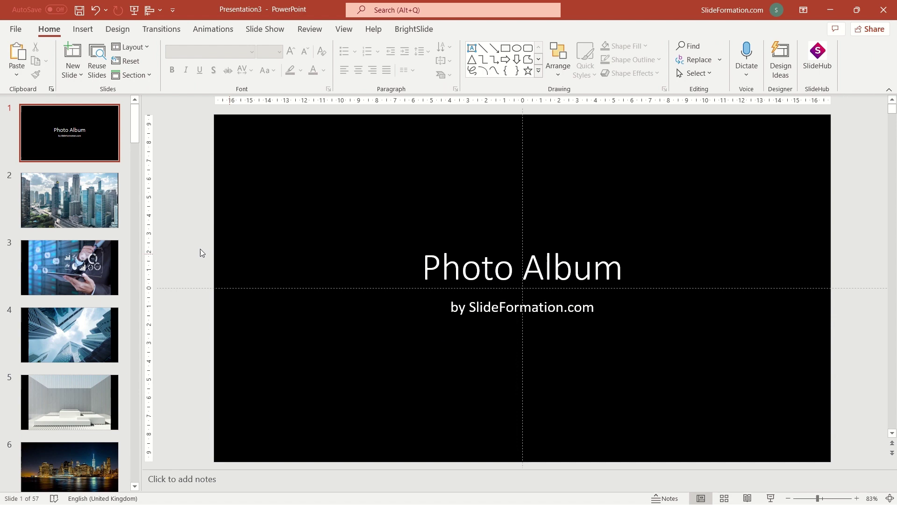
{"action": "left_click", "coordinate": [105, 200]}
{"action": "left_click", "coordinate": [104, 267]}
{"action": "left_click", "coordinate": [102, 333]}
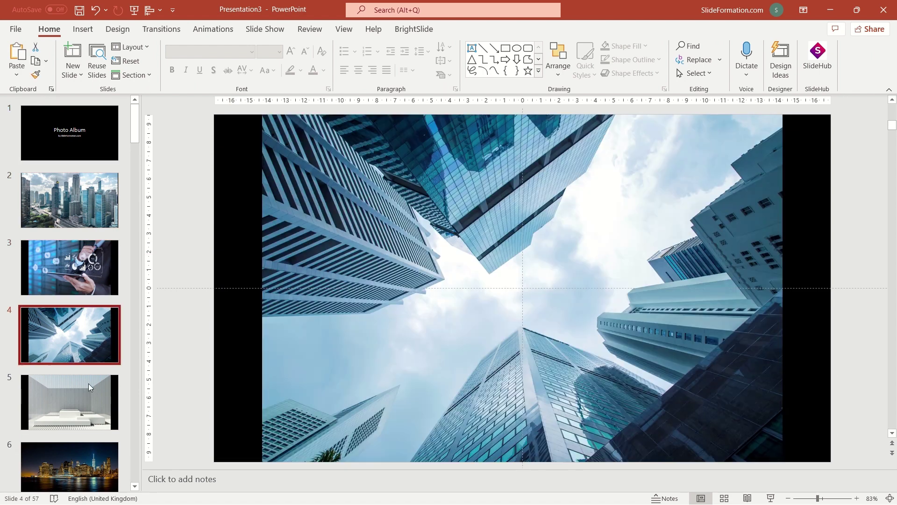
{"action": "scroll", "coordinate": [70, 393], "scroll_direction": "down", "scroll_amount": 3}
{"action": "scroll", "coordinate": [55, 356], "scroll_direction": "down", "scroll_amount": 1}
{"action": "left_click", "coordinate": [54, 337]}
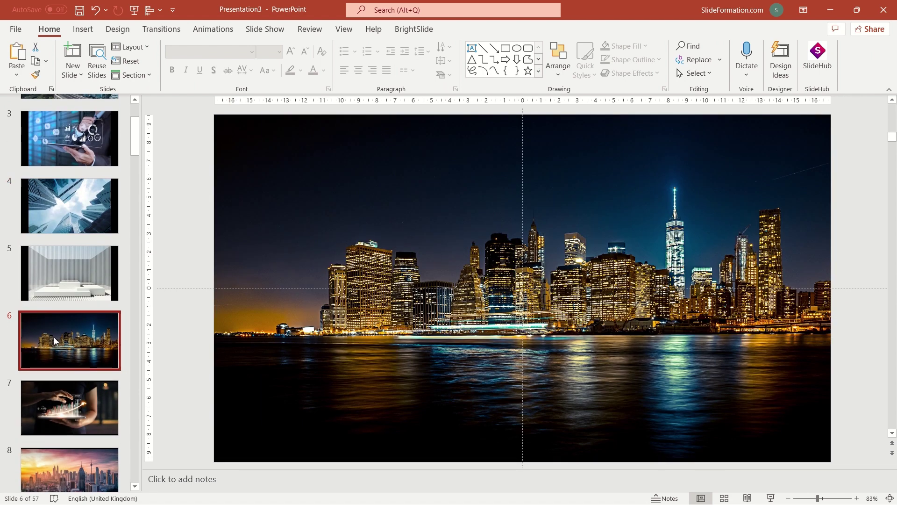
{"action": "scroll", "coordinate": [54, 337], "scroll_direction": "down", "scroll_amount": 2}
{"action": "scroll", "coordinate": [54, 338], "scroll_direction": "down", "scroll_amount": 1}
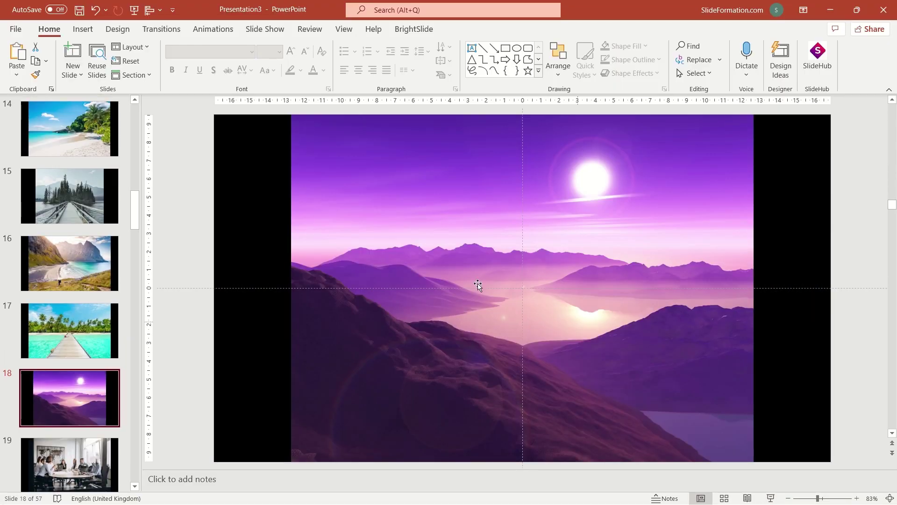
Open Format Background on a photo slide and choose a new background colour.
{"action": "mouse_move", "coordinate": [691, 272]}
{"action": "left_mouse_down"}
{"action": "mouse_move", "coordinate": [638, 263]}
{"action": "mouse_move", "coordinate": [587, 348]}
{"action": "mouse_move", "coordinate": [687, 252]}
{"action": "mouse_move", "coordinate": [701, 257]}
{"action": "left_mouse_up"}
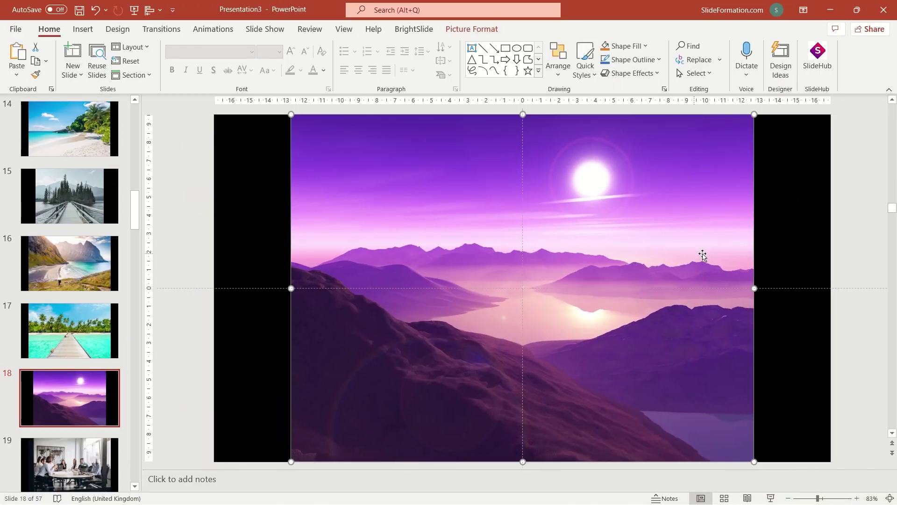
{"action": "left_click", "coordinate": [774, 244]}
{"action": "right_click", "coordinate": [257, 199]}
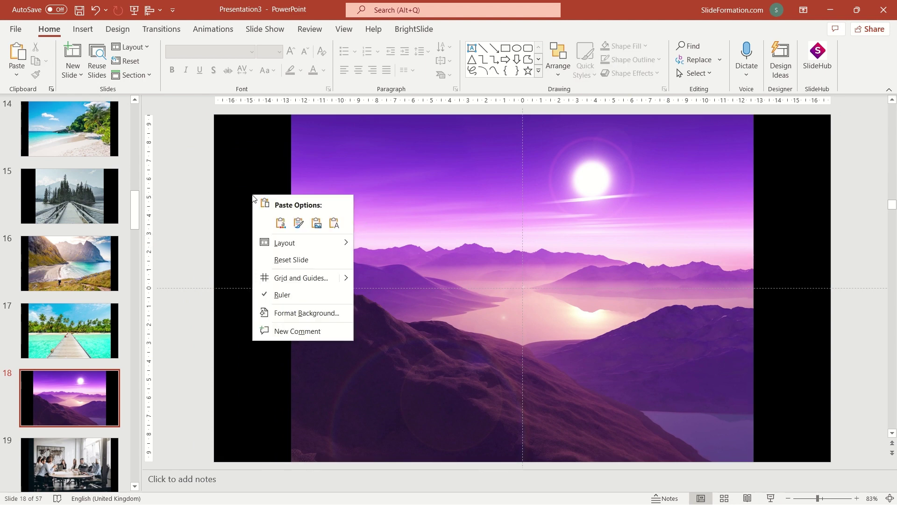
{"action": "left_click", "coordinate": [299, 313]}
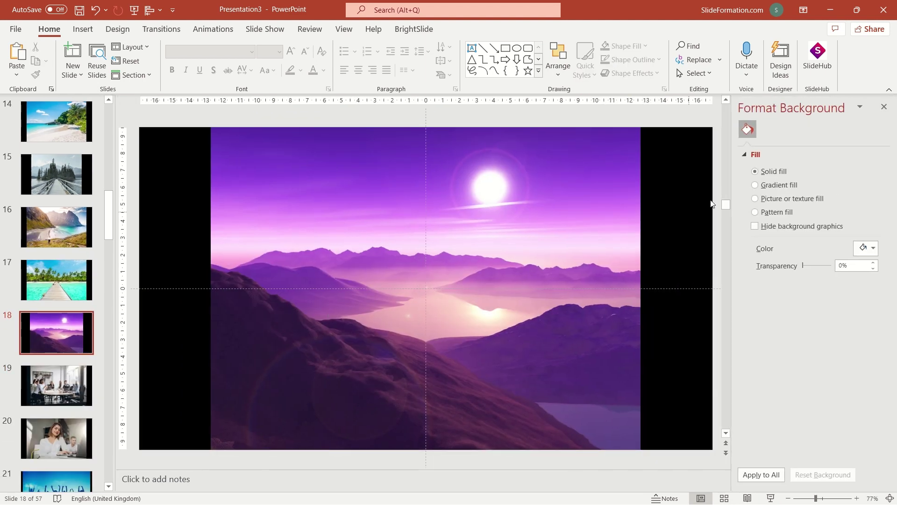
{"action": "left_click", "coordinate": [871, 248]}
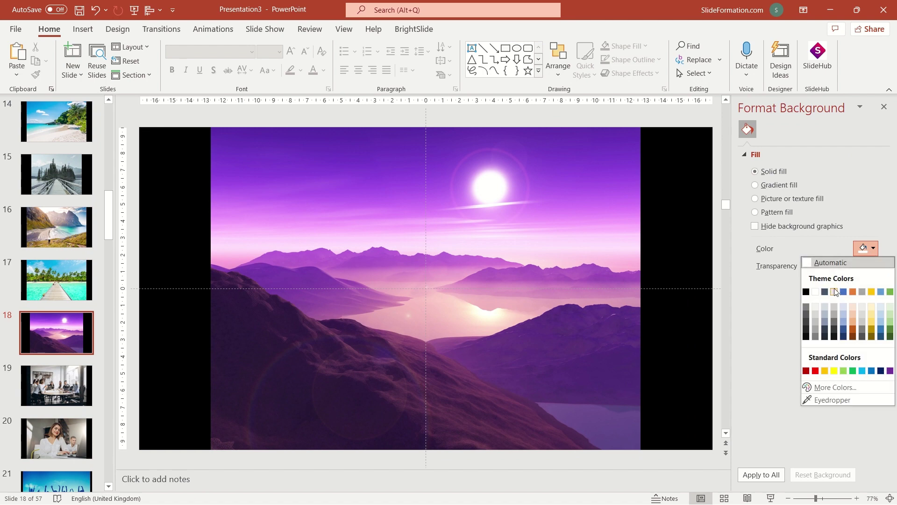
{"action": "left_click", "coordinate": [815, 291]}
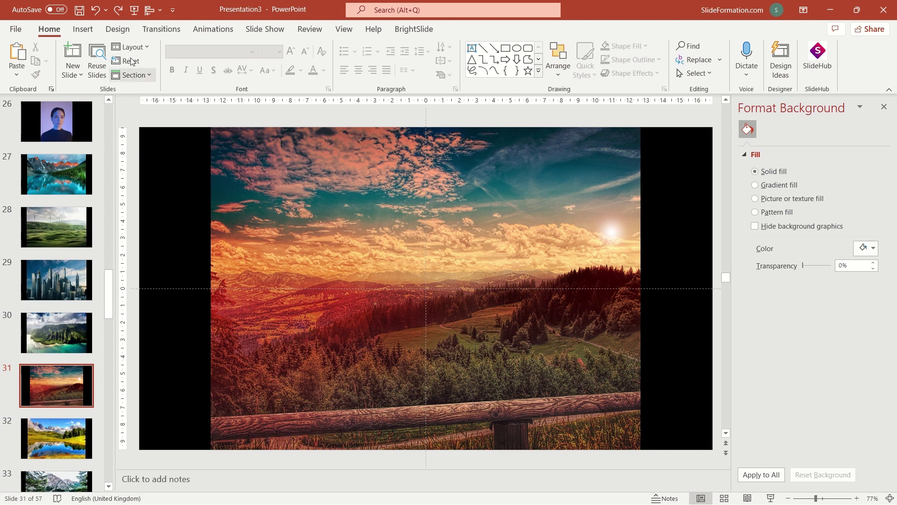
Open Edit Photo Album and show the picture layout list with Fit to slide.
{"action": "left_click", "coordinate": [83, 29]}
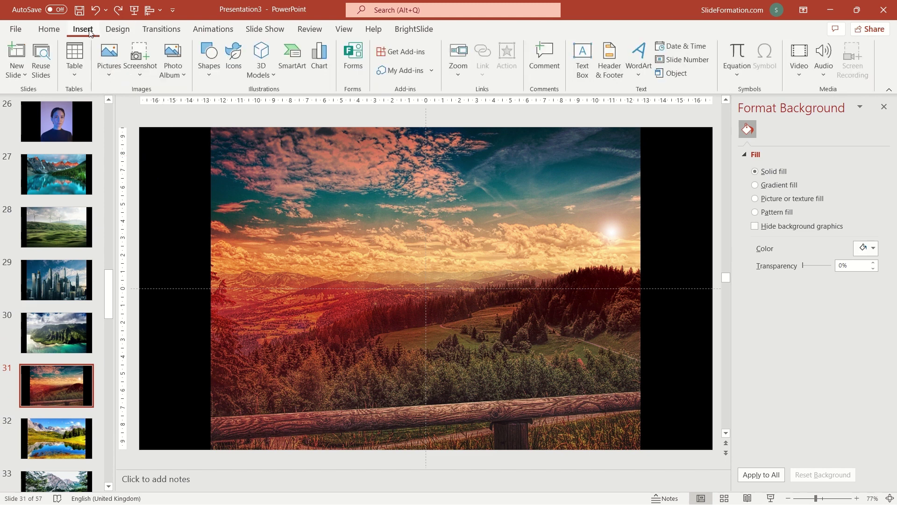
{"action": "left_click", "coordinate": [182, 77]}
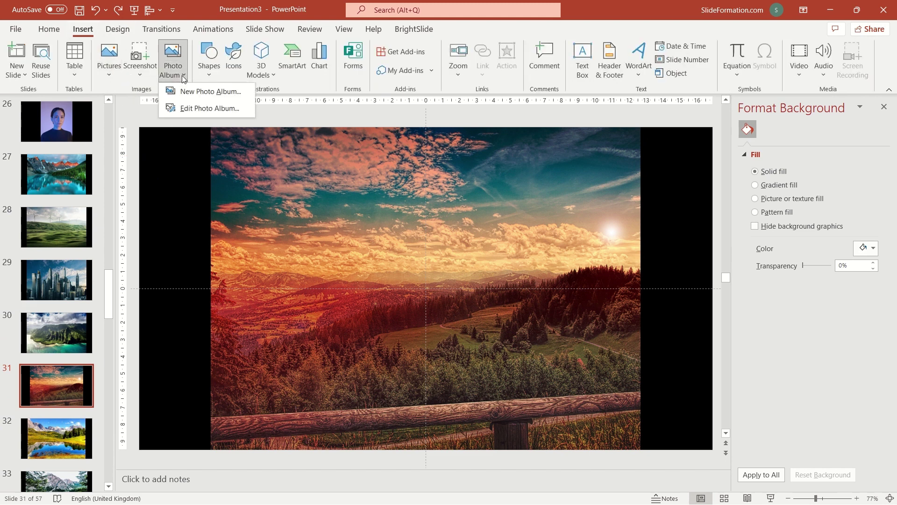
{"action": "left_click", "coordinate": [219, 110]}
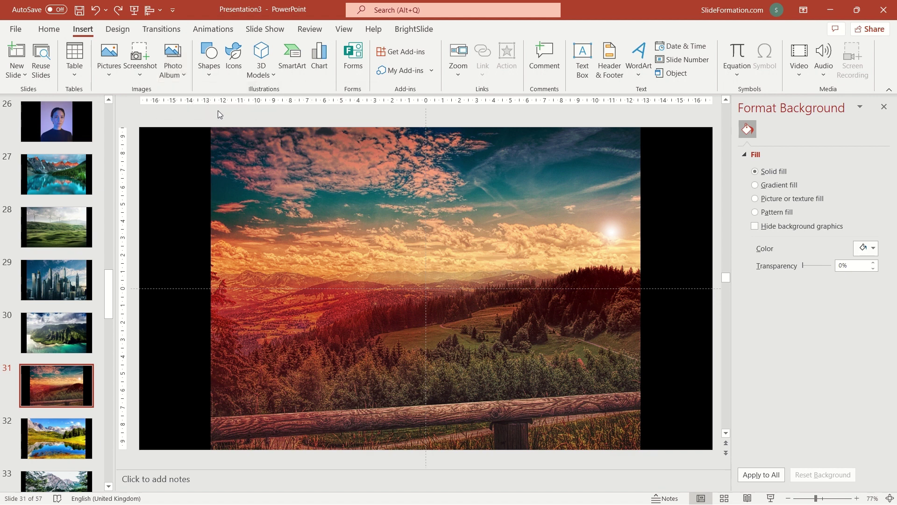
{"action": "left_click", "coordinate": [478, 301]}
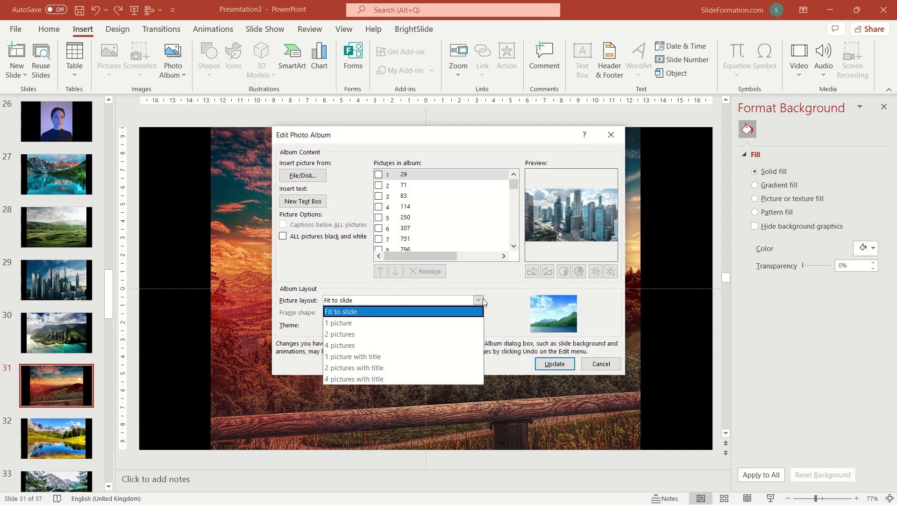